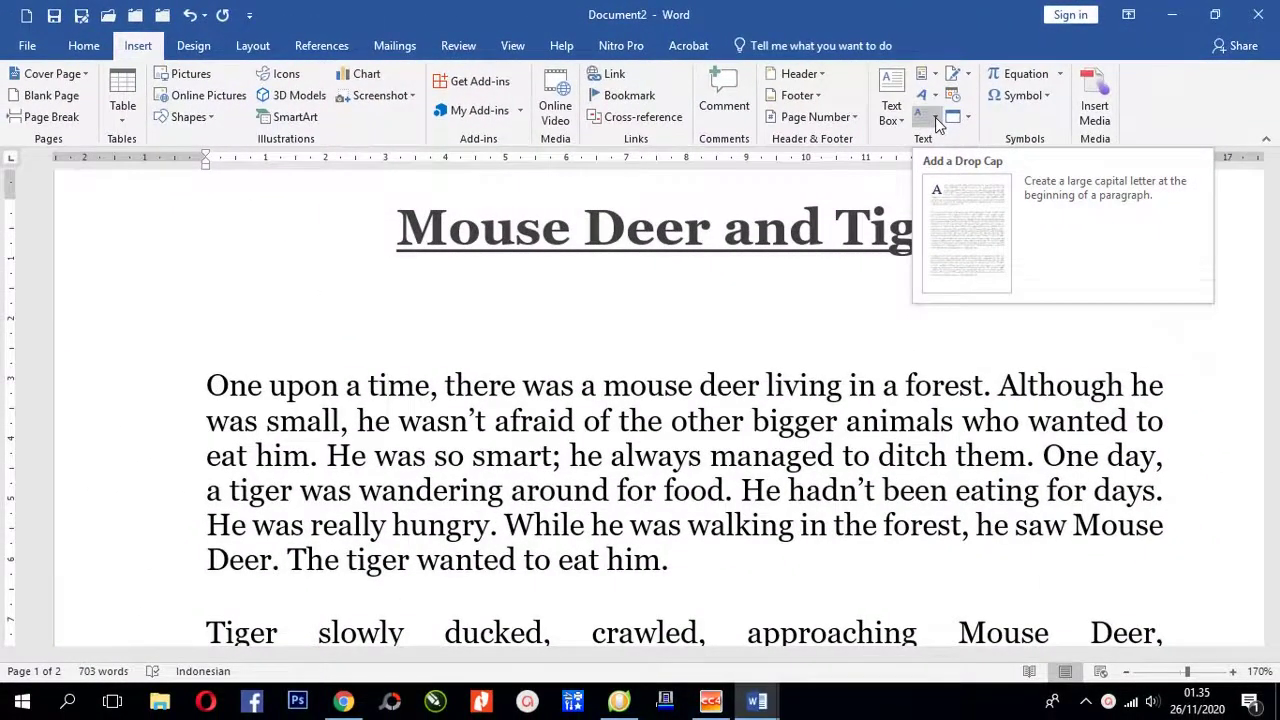
# Apply the Dropped drop cap so the story's opening 'O' spans three lines.
pyautogui.click(938, 121)
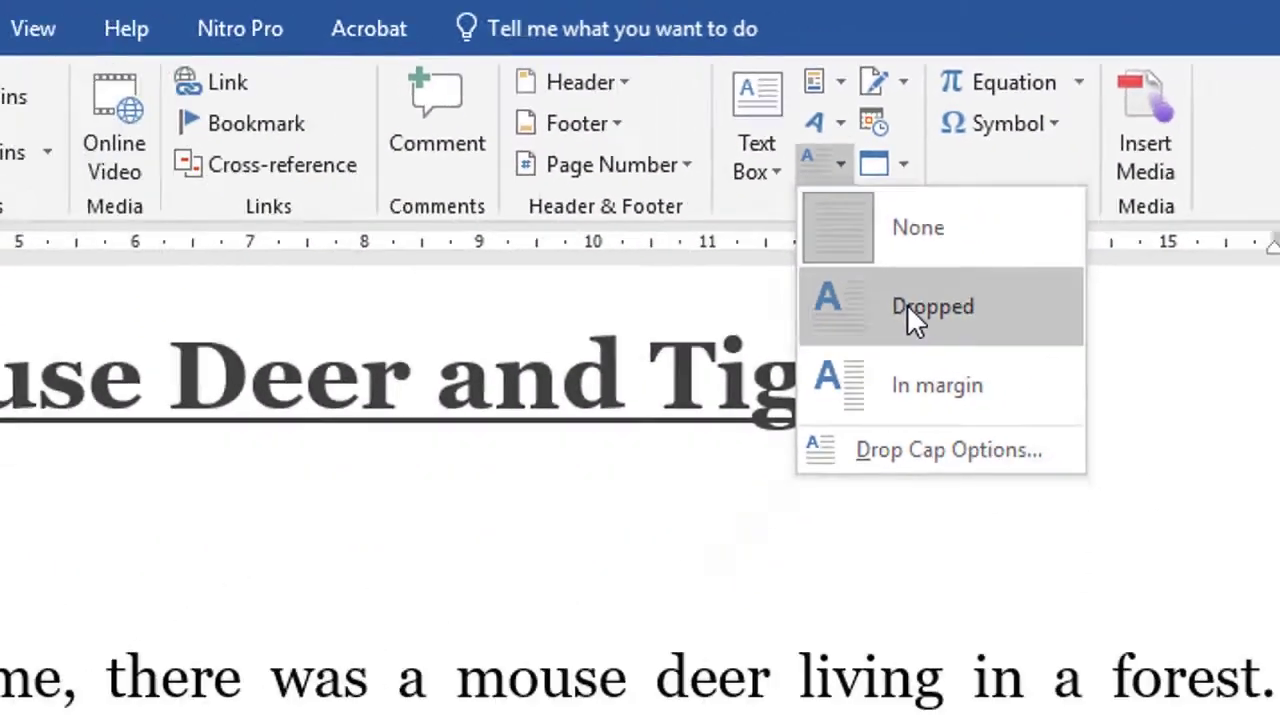
pyautogui.click(868, 412)
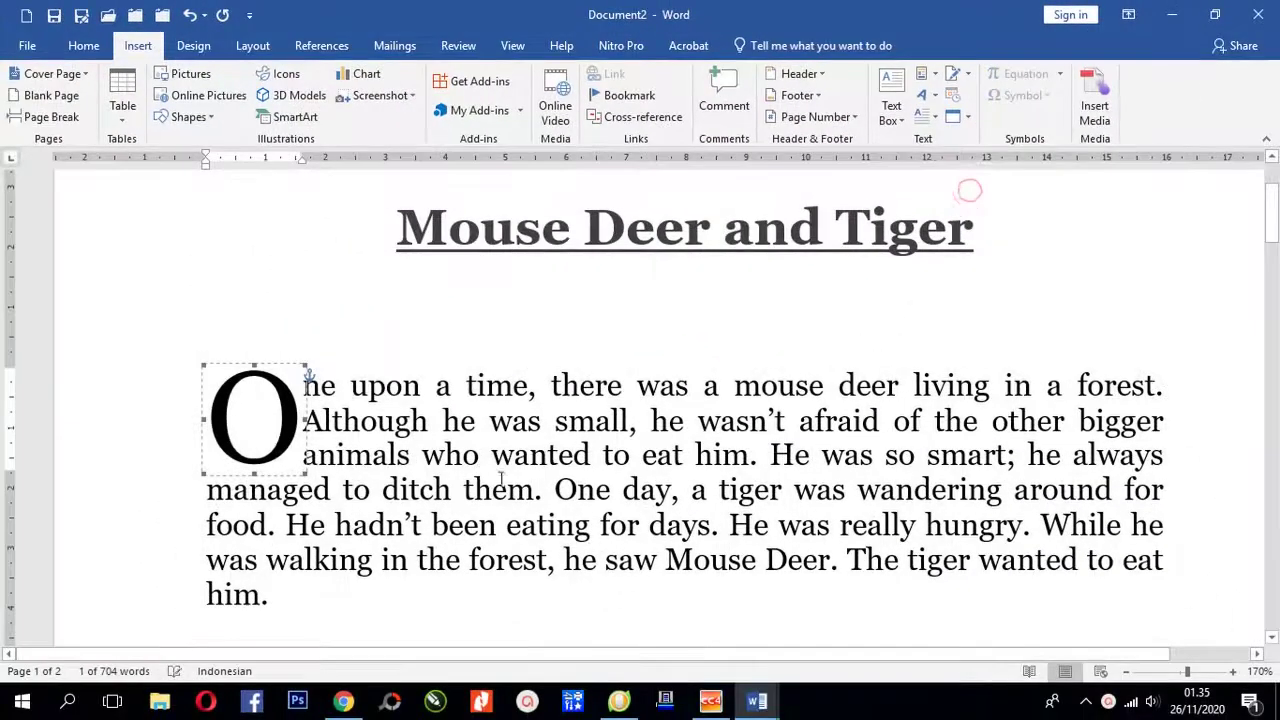
pyautogui.click(480, 462)
pyautogui.scroll(-1, 414, 420)
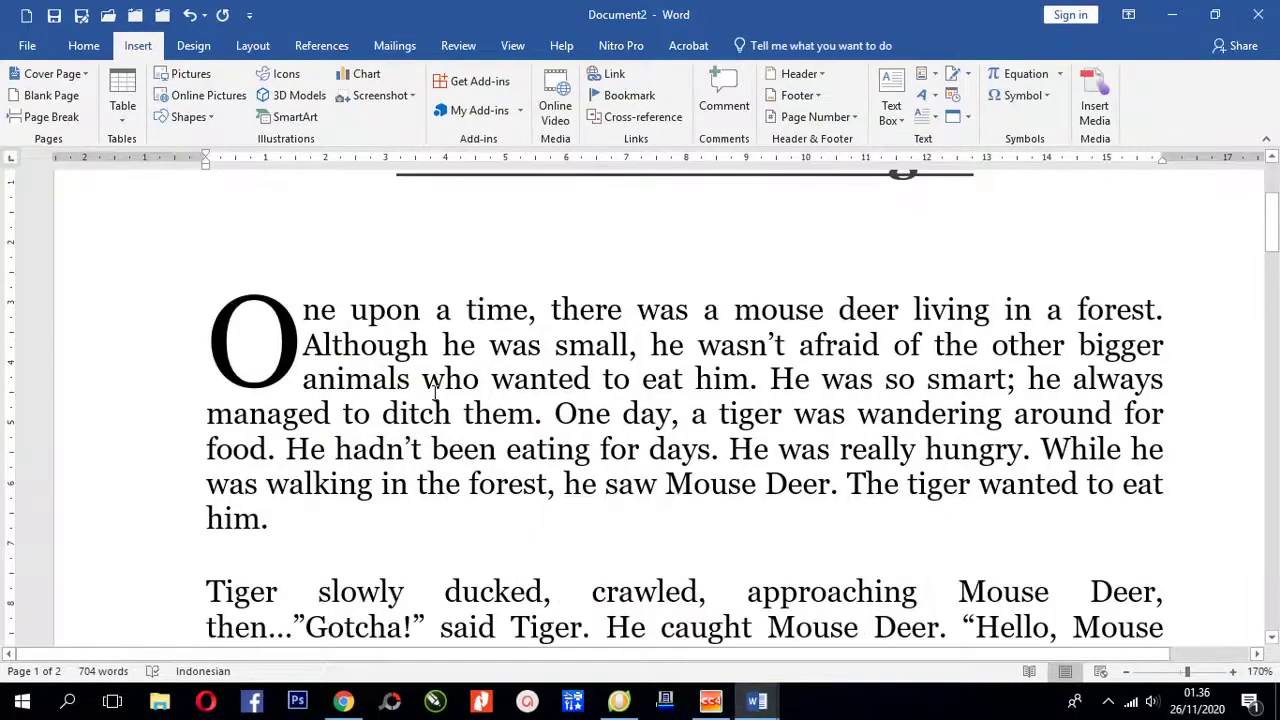
pyautogui.scroll(1, 434, 387)
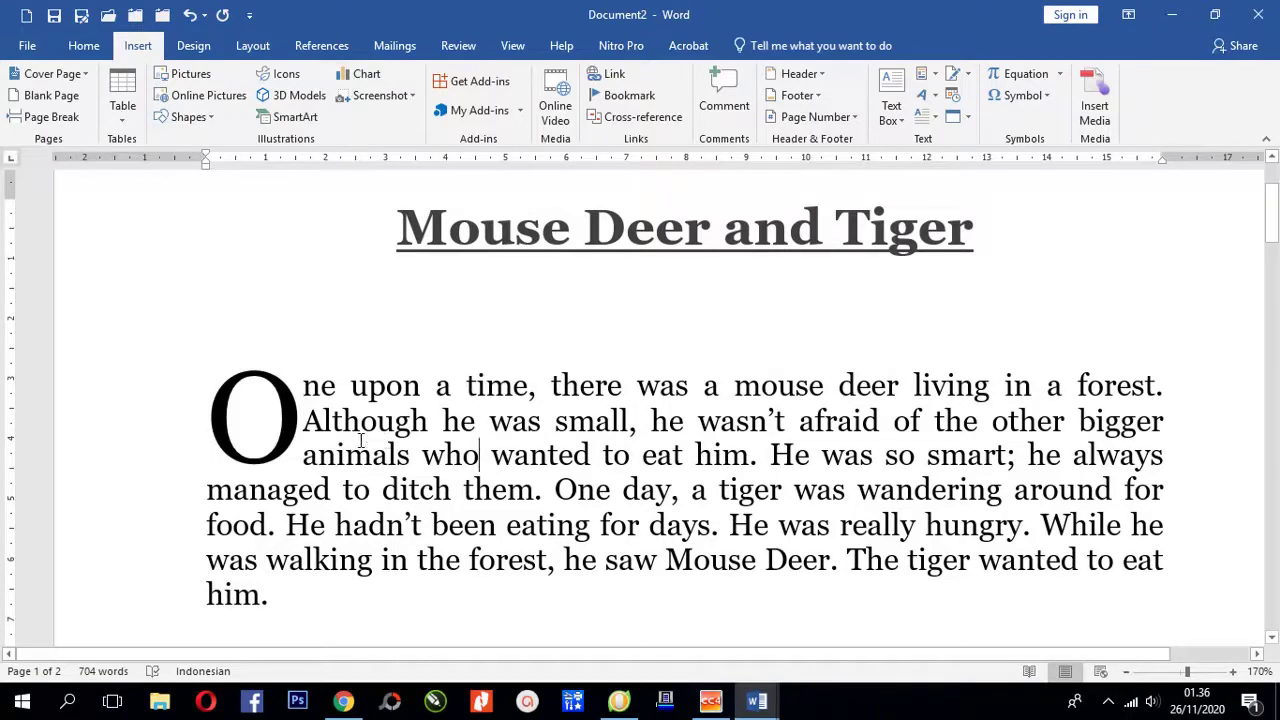
# Set the drop cap to None in the Drop Cap dialog, restoring an inline 'O'.
pyautogui.rightClick(290, 421)
pyautogui.rightClick(306, 465)
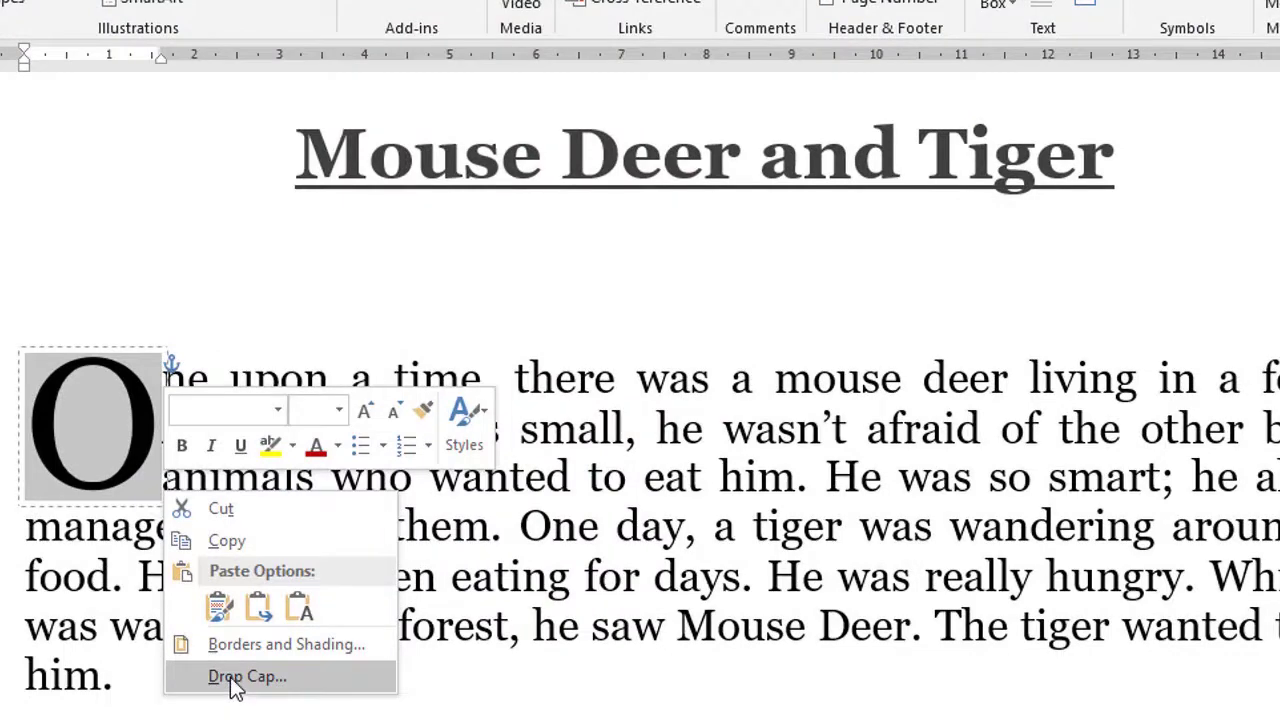
pyautogui.click(232, 682)
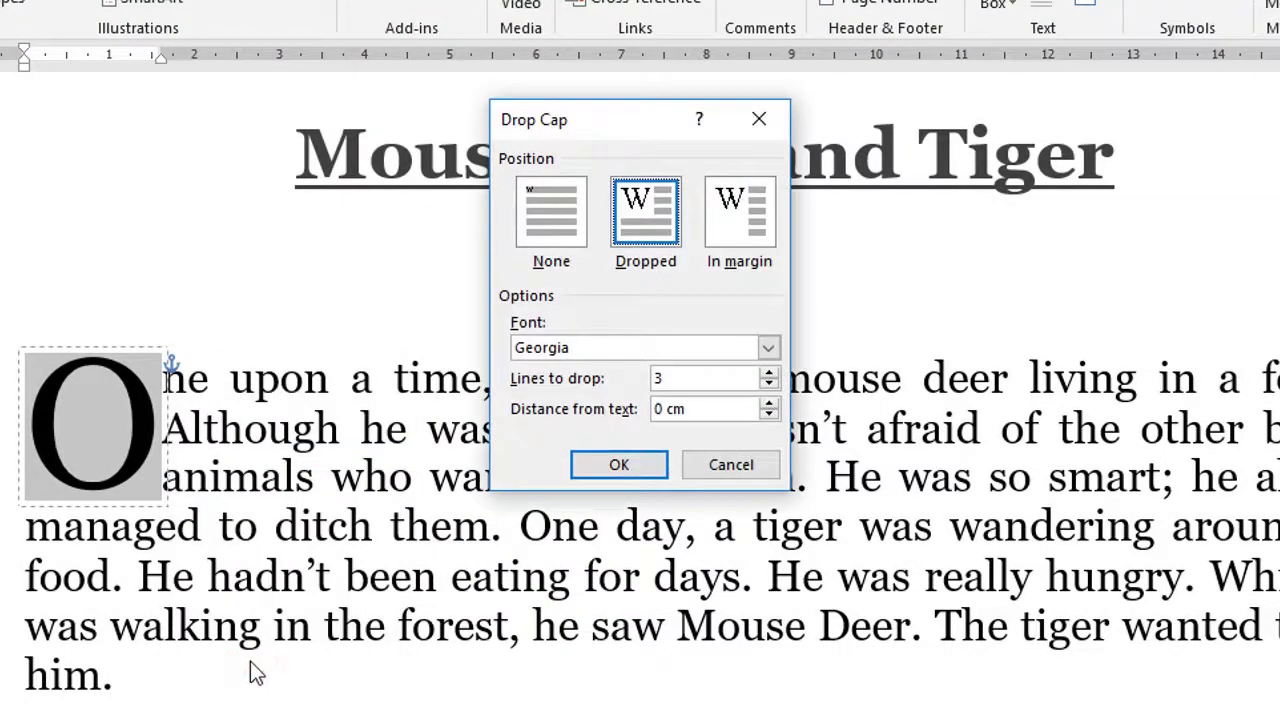
pyautogui.click(553, 228)
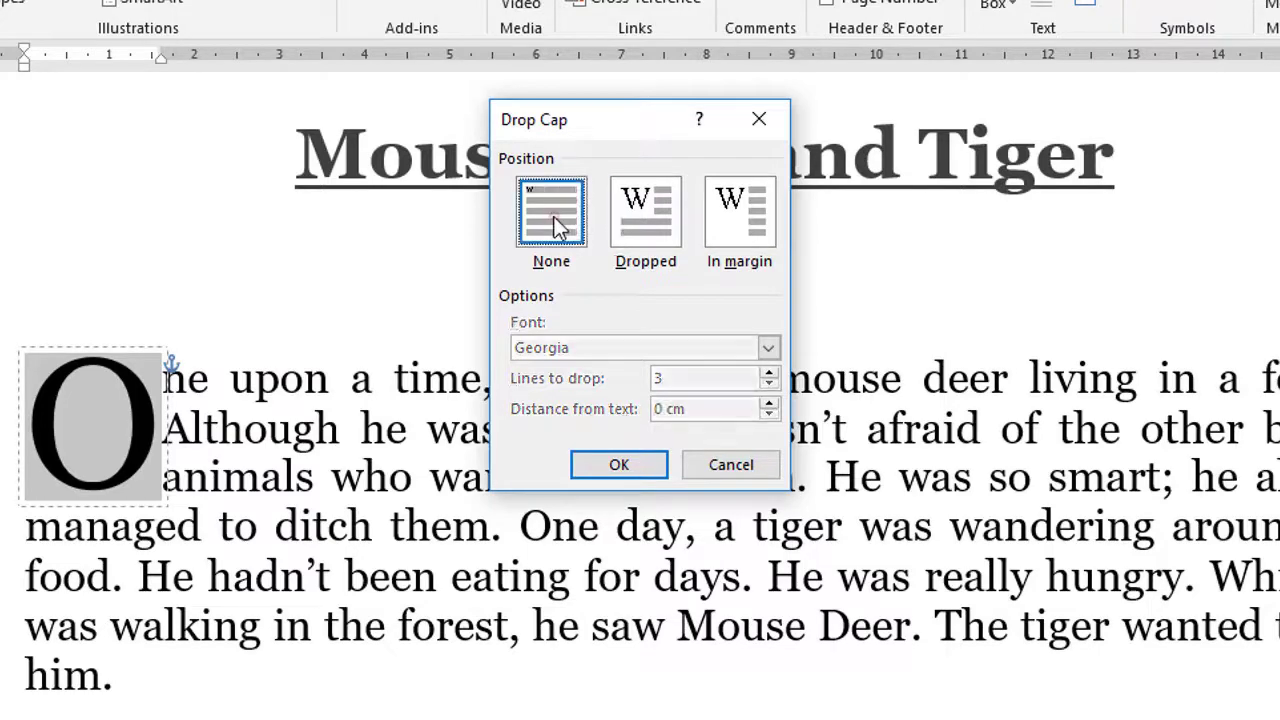
pyautogui.click(605, 472)
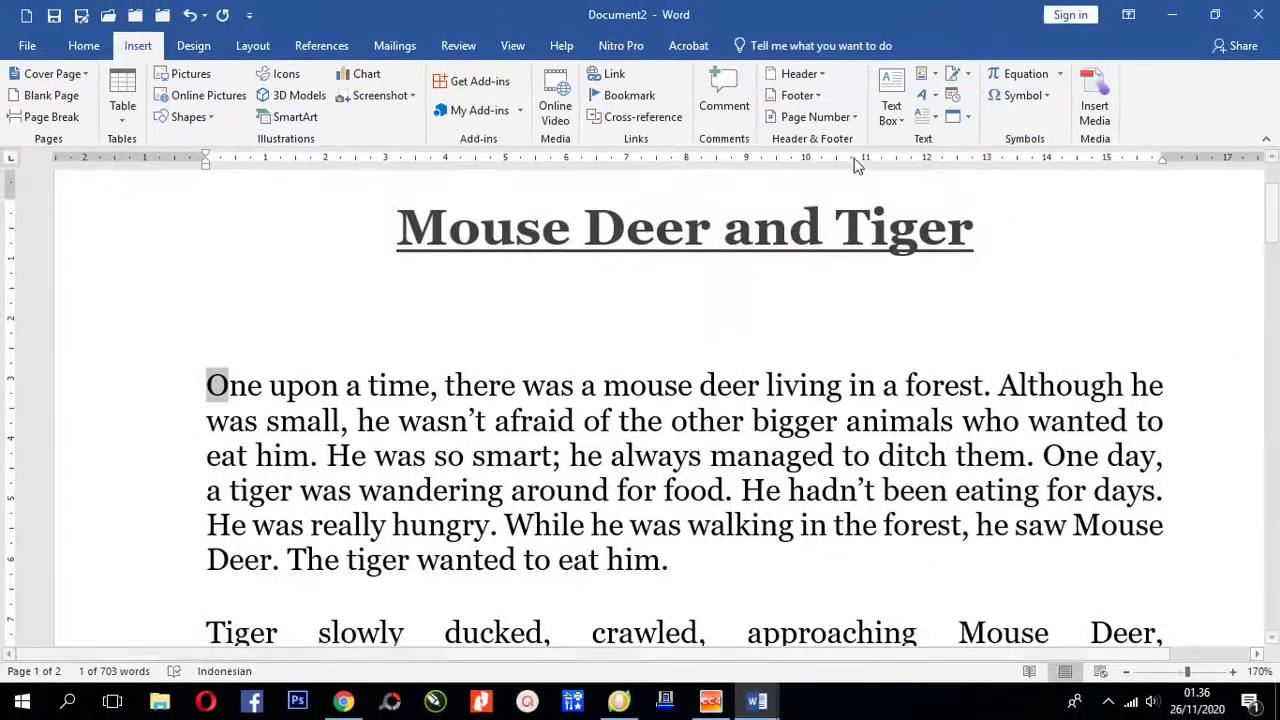
# Place the capital 'O' in the margin, then switch it back to Dropped.
pyautogui.click(935, 118)
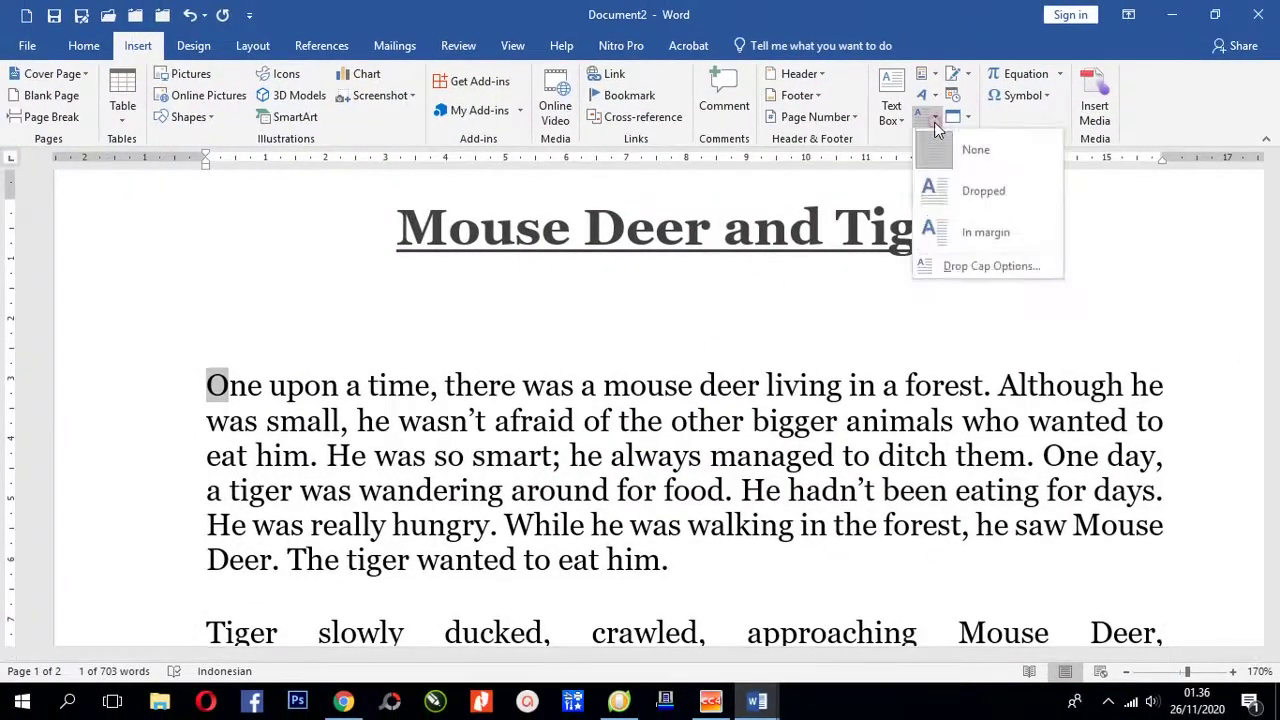
pyautogui.click(968, 236)
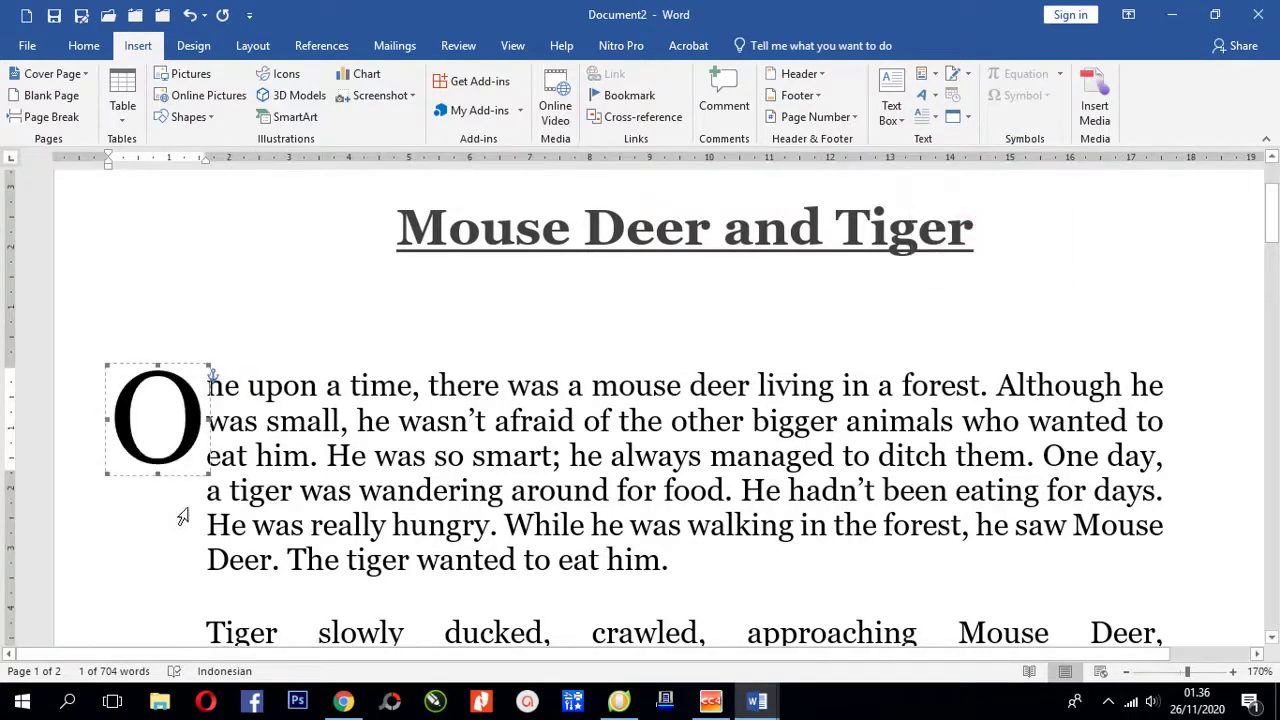
pyautogui.click(932, 118)
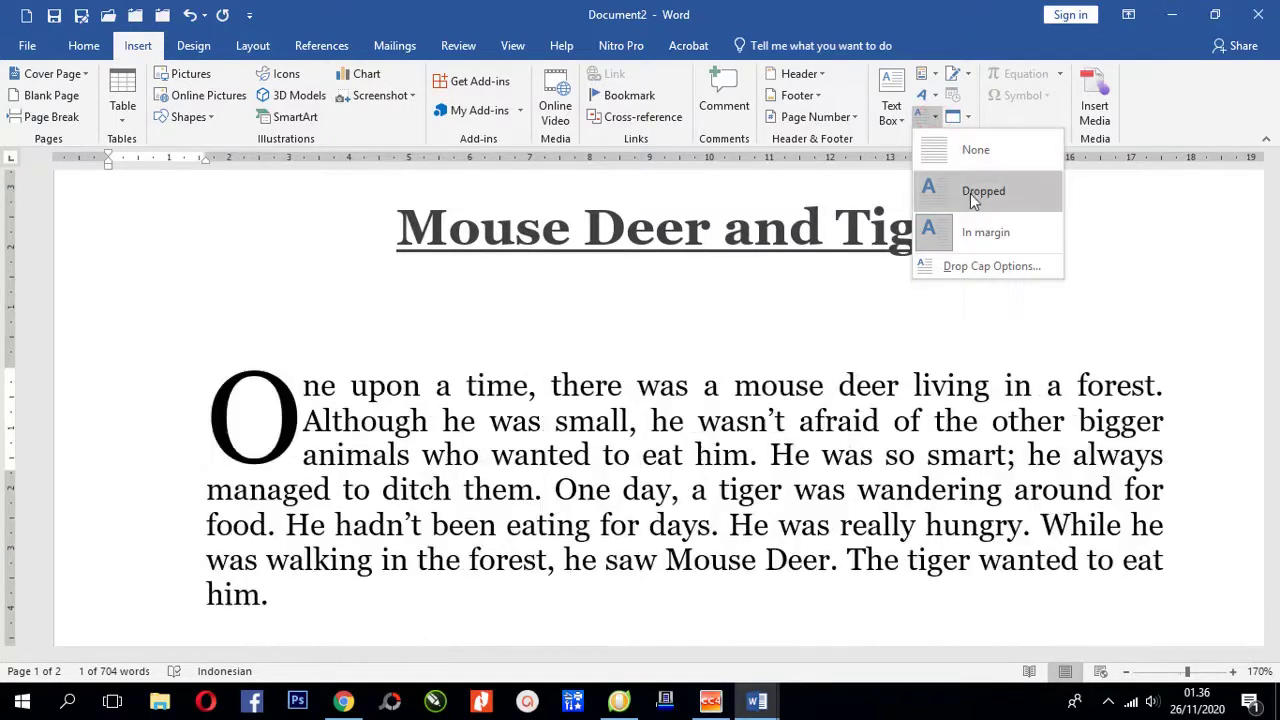
pyautogui.click(970, 193)
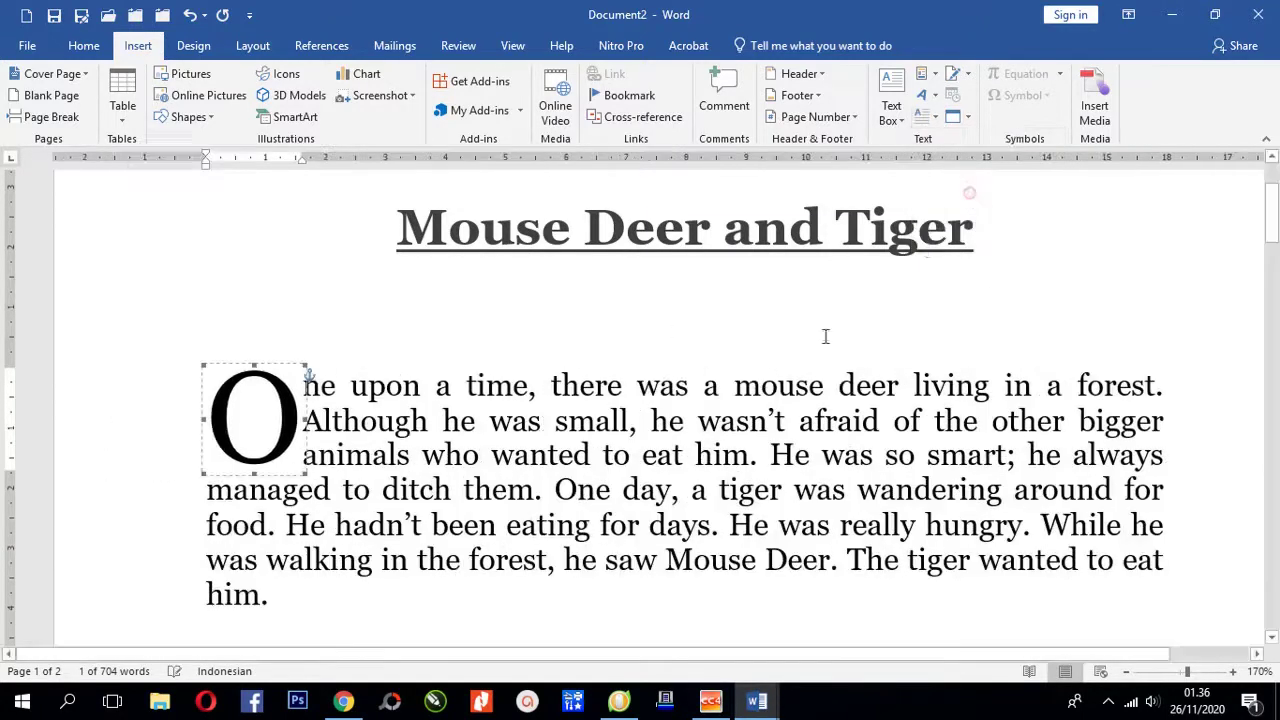
# Change the drop cap's Lines to drop from 3 to 5 in the Drop Cap dialog.
pyautogui.rightClick(293, 367)
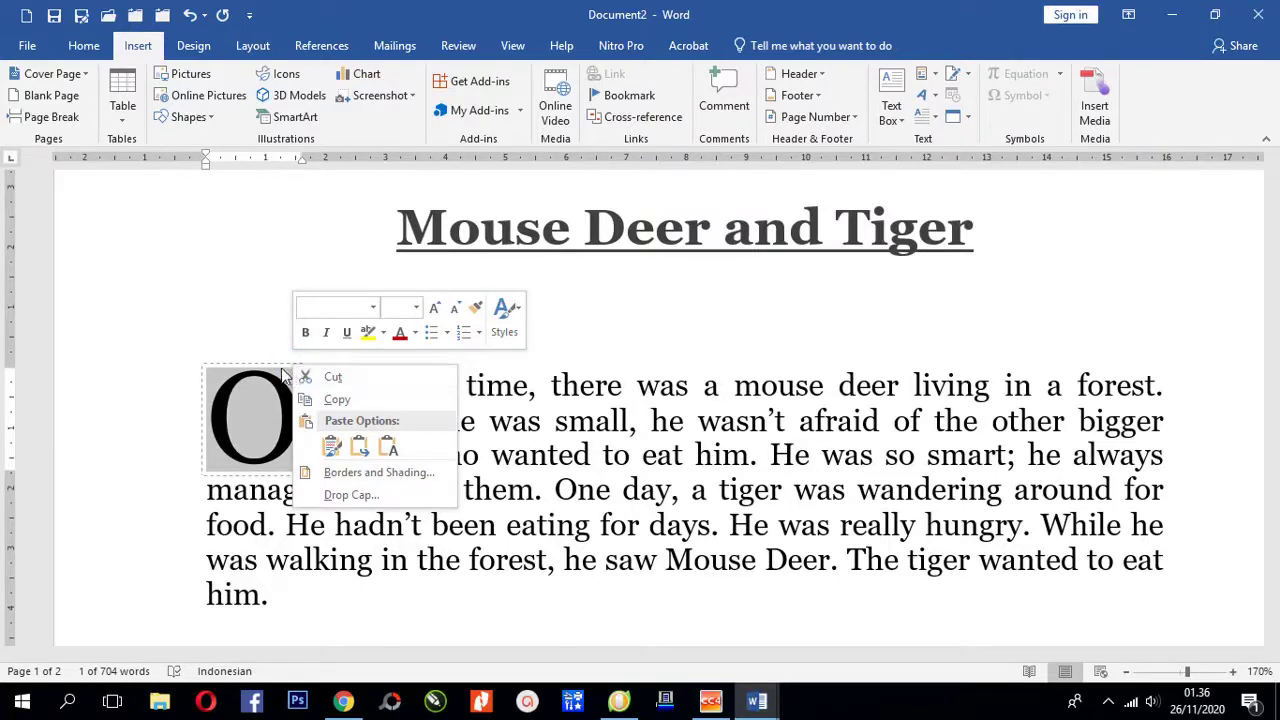
pyautogui.click(281, 365)
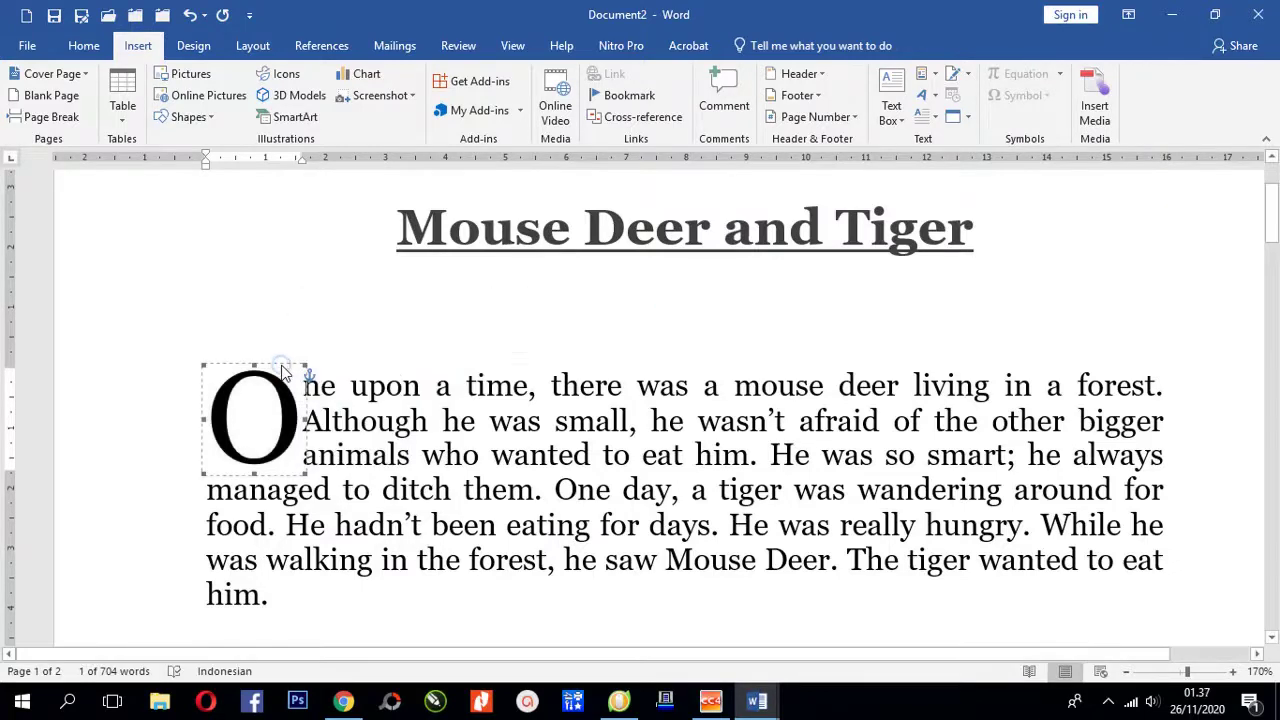
pyautogui.rightClick(288, 472)
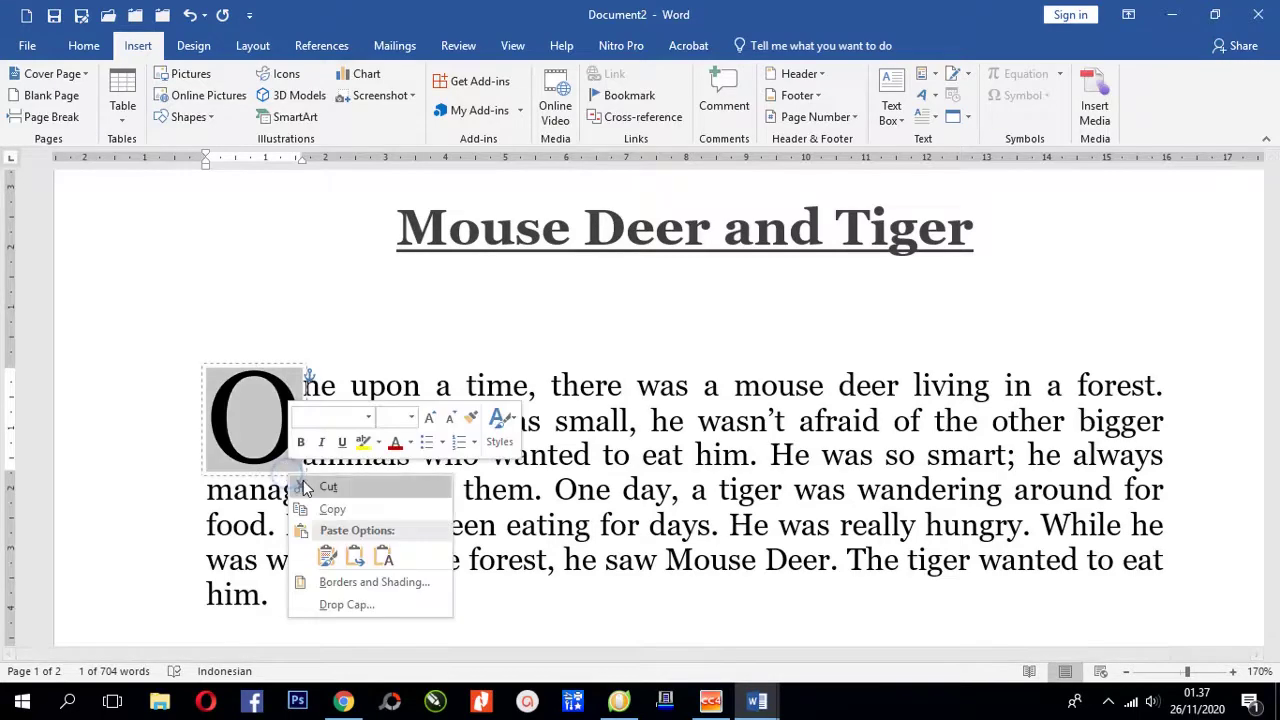
pyautogui.click(347, 604)
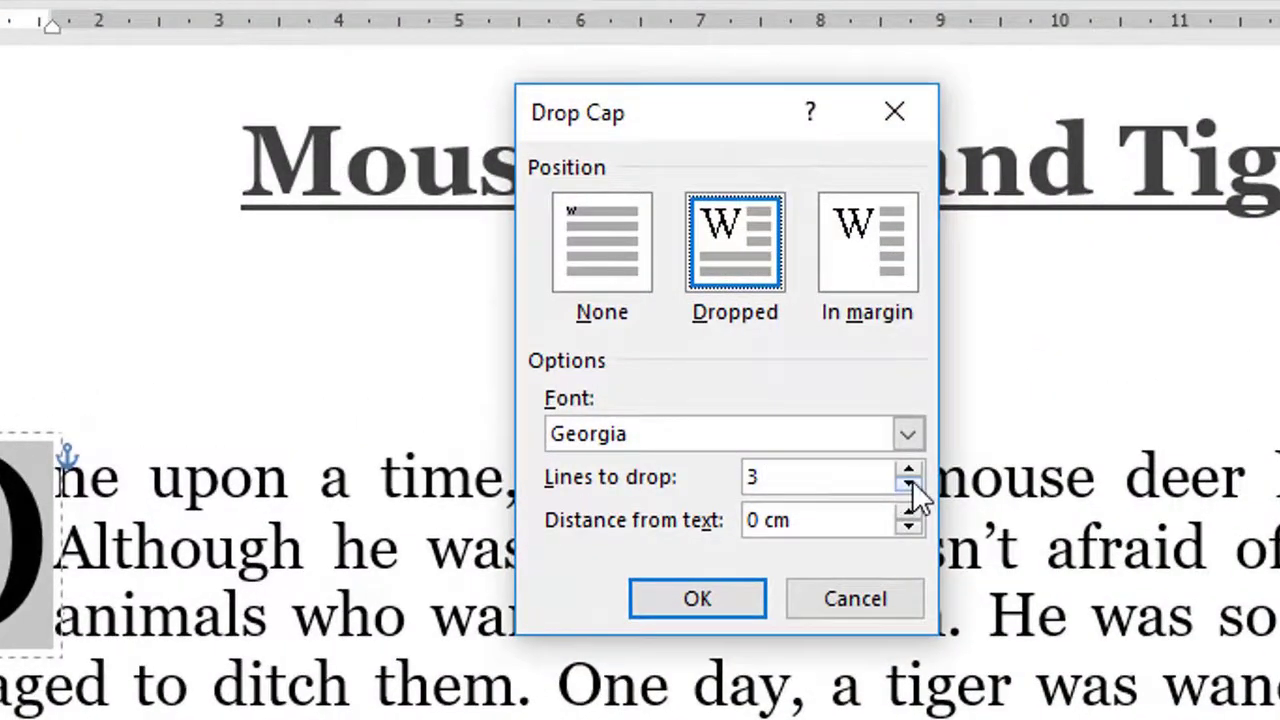
pyautogui.click(910, 486)
pyautogui.click(910, 486)
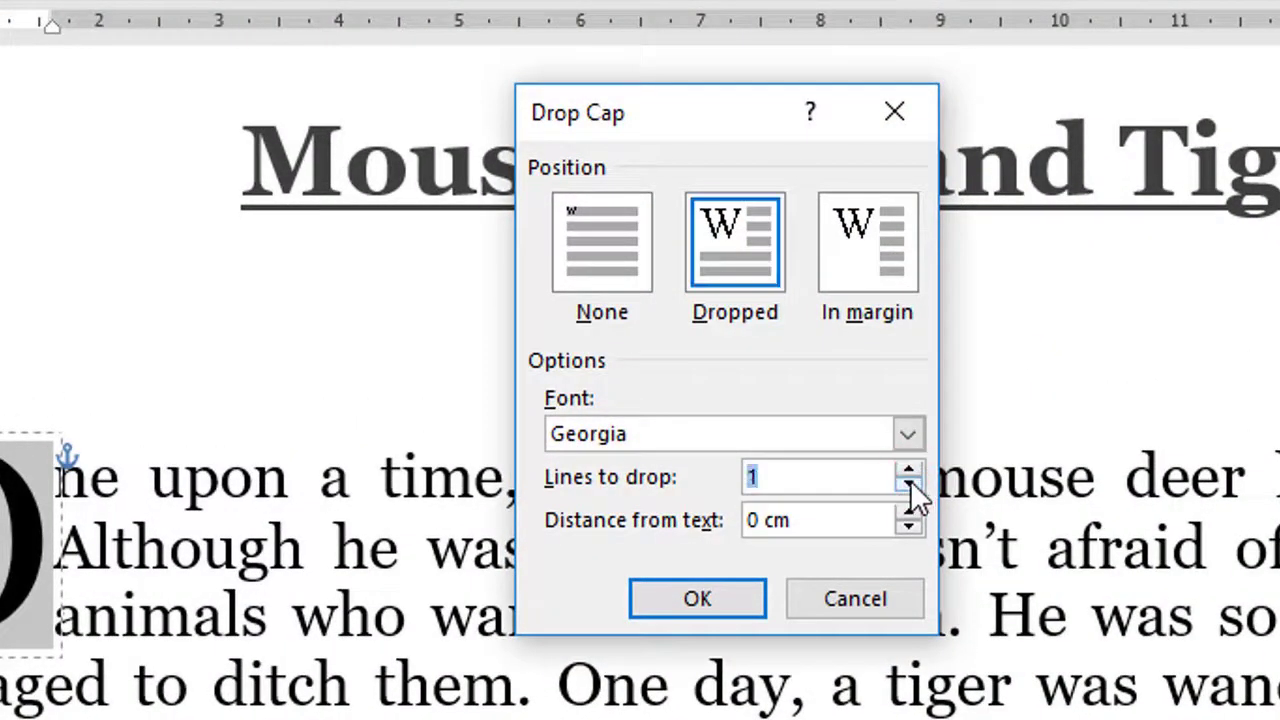
pyautogui.click(907, 470)
pyautogui.click(907, 470)
pyautogui.click(907, 470)
pyautogui.click(907, 470)
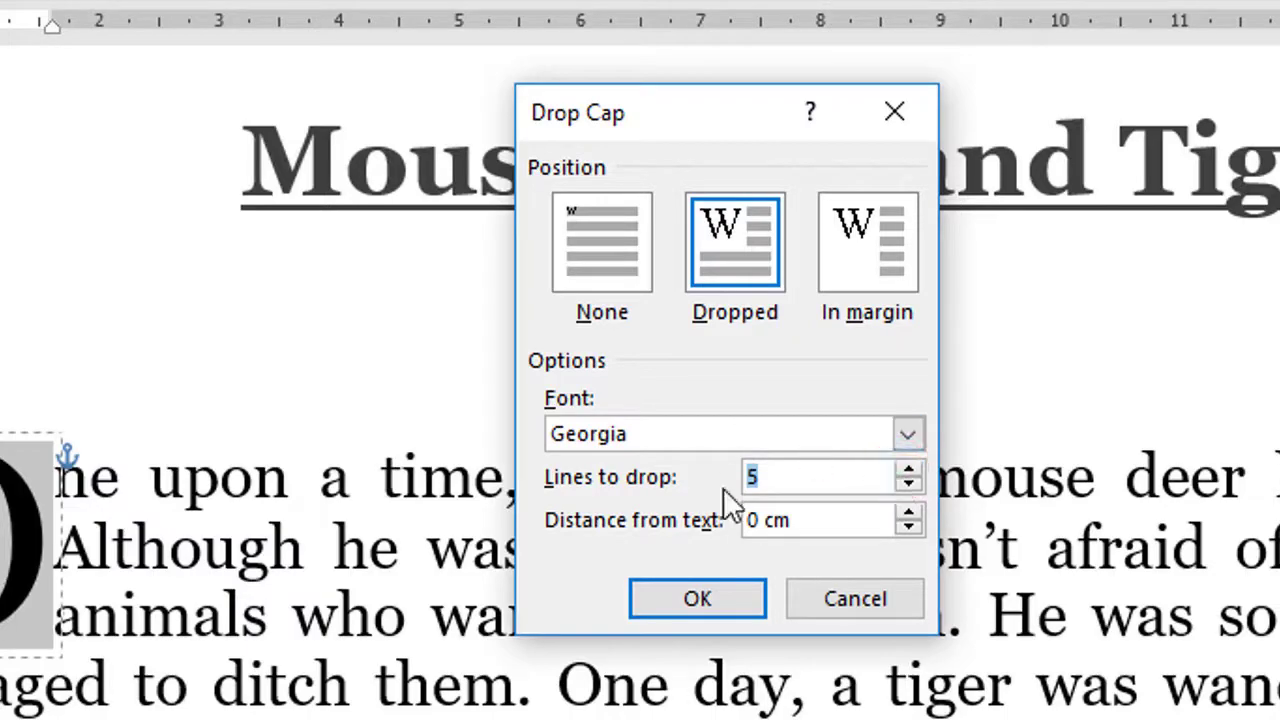
pyautogui.click(719, 602)
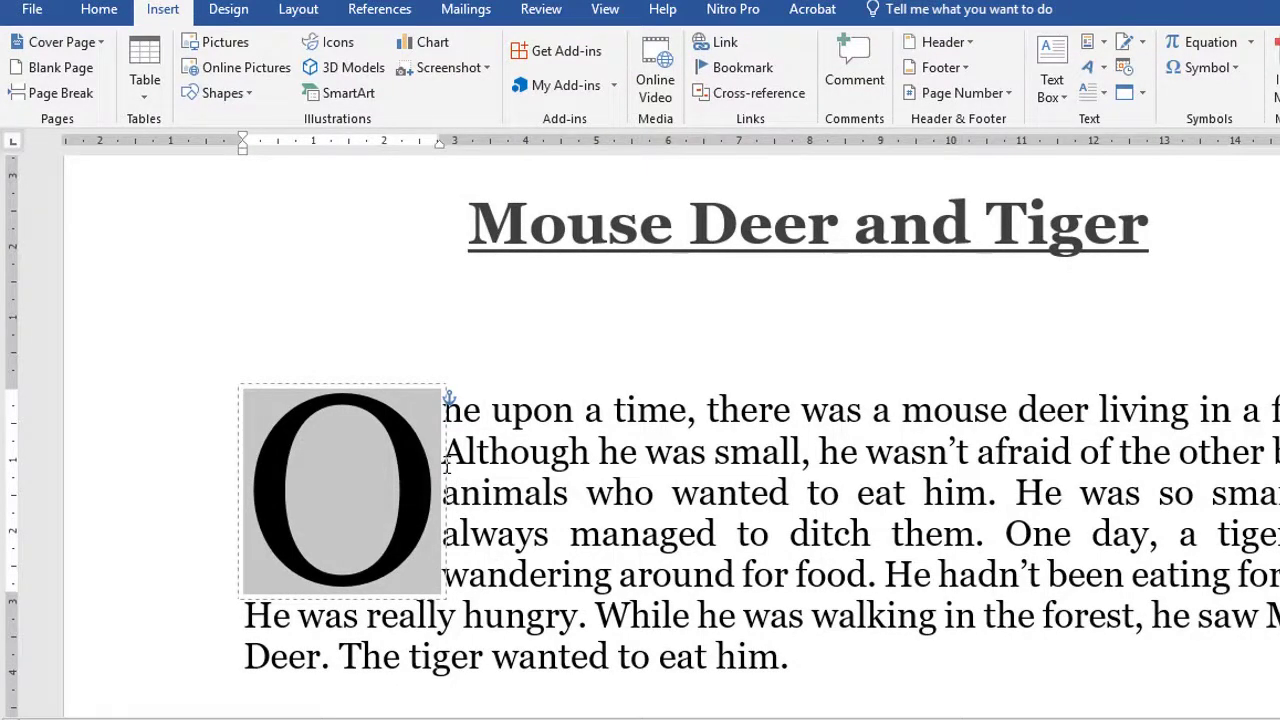
# Set the drop cap's Distance from text to 0,2 cm.
pyautogui.rightClick(446, 464)
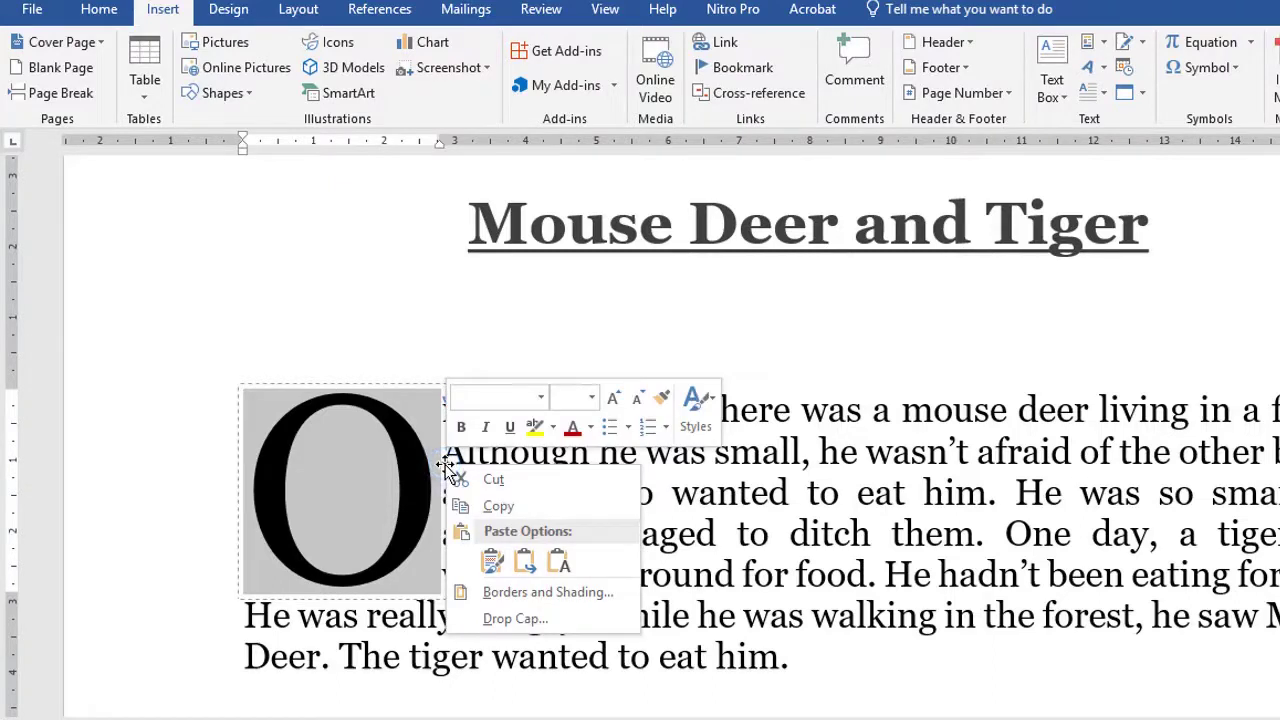
pyautogui.click(502, 620)
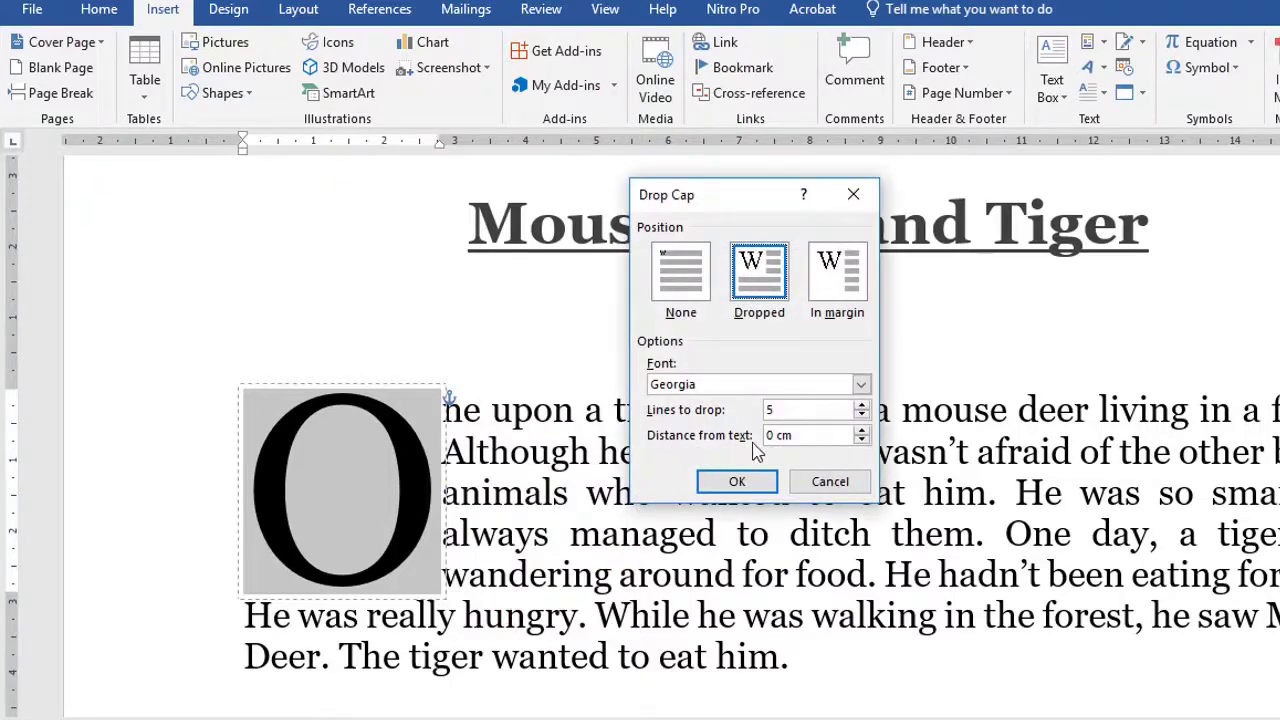
pyautogui.click(861, 430)
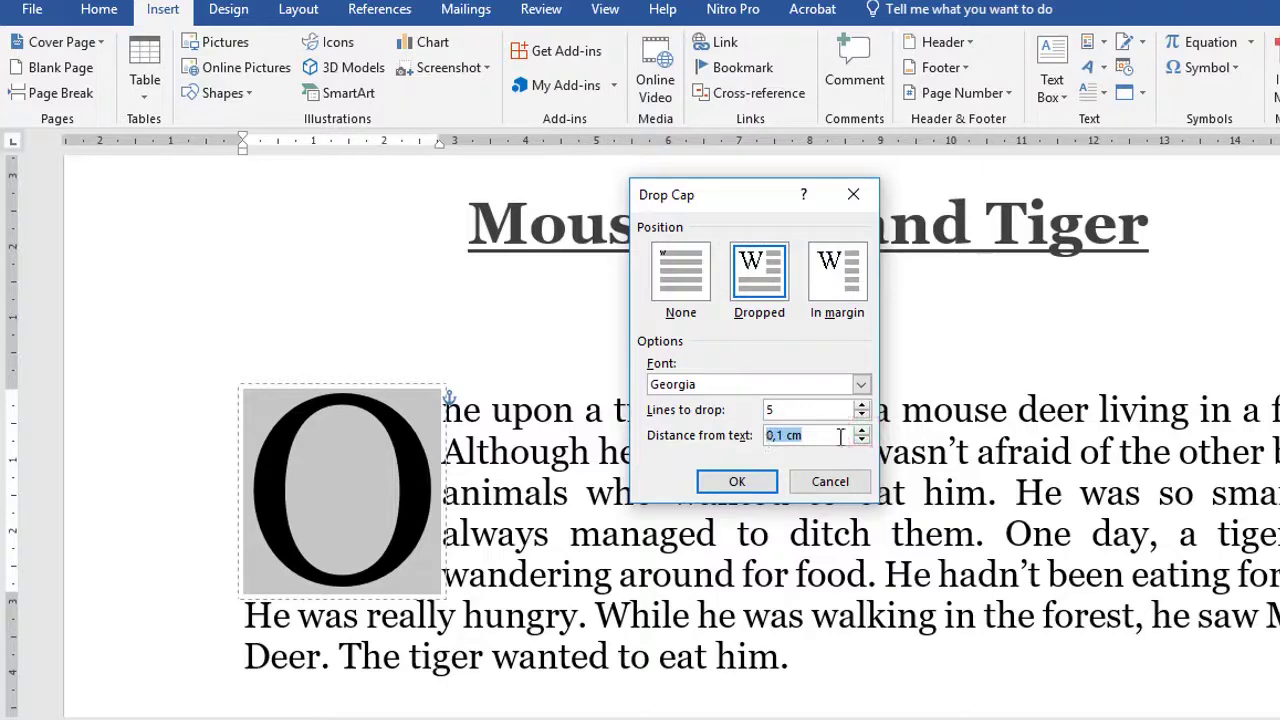
pyautogui.click(861, 430)
pyautogui.click(757, 484)
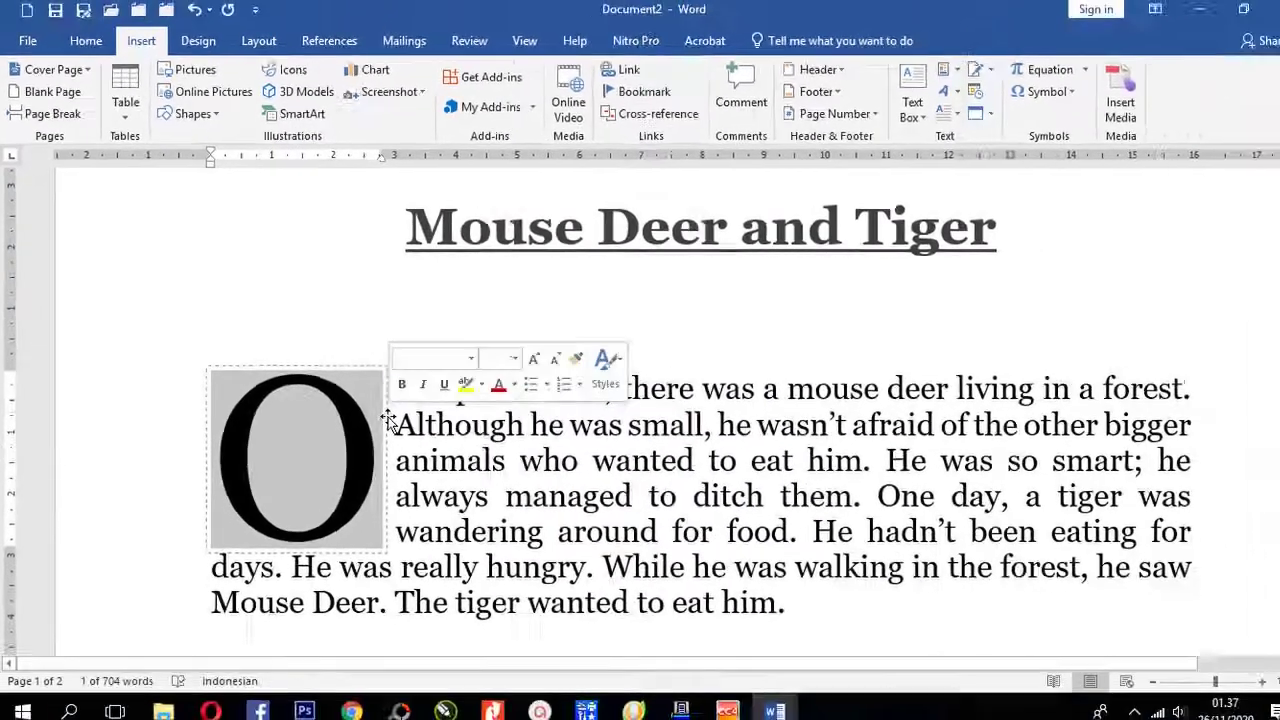
# Increase the drop cap's Distance from text to 1,5 cm.
pyautogui.rightClick(389, 420)
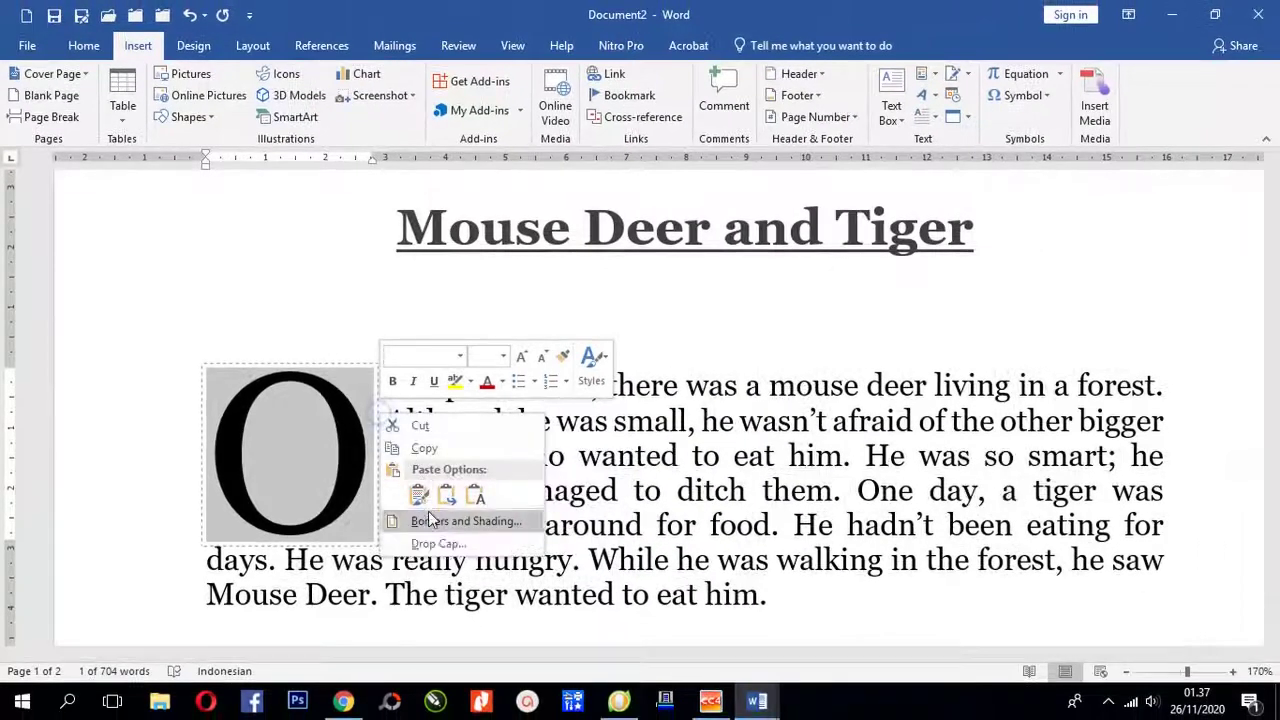
pyautogui.click(425, 542)
pyautogui.click(731, 402)
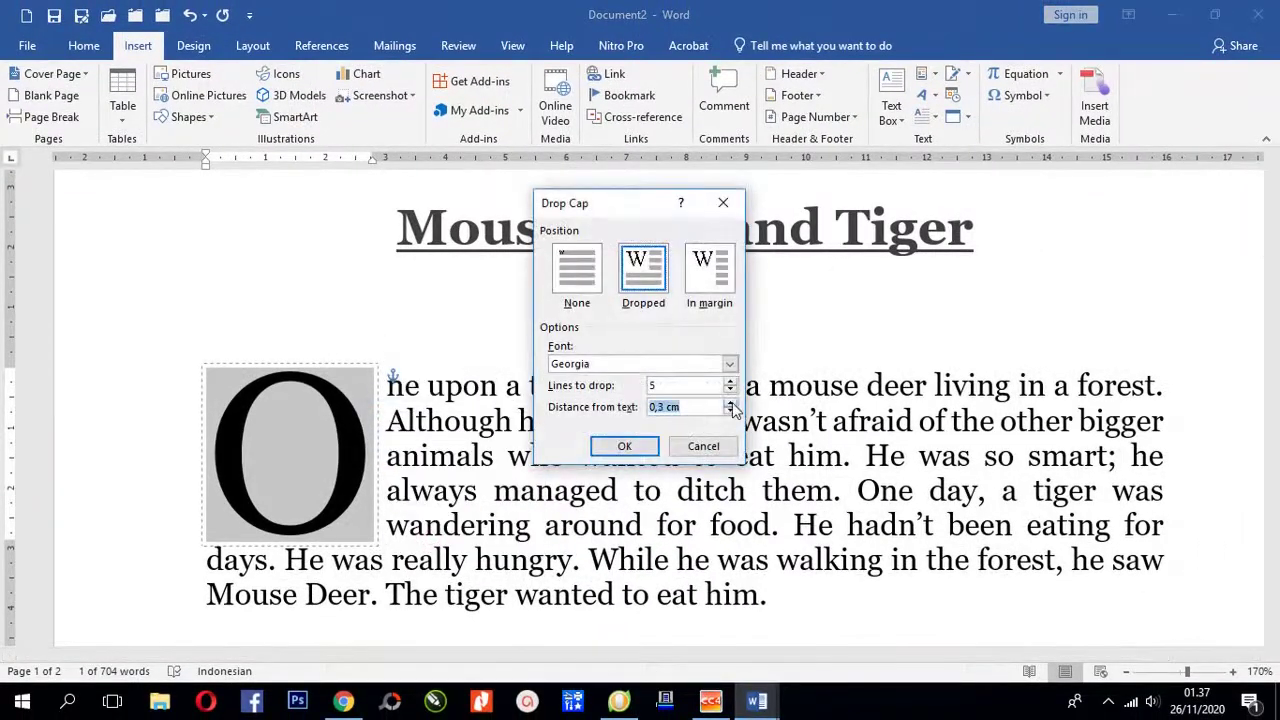
pyautogui.click(731, 402)
pyautogui.click(731, 402)
pyautogui.click(731, 402)
pyautogui.click(731, 402)
pyautogui.click(731, 402)
pyautogui.click(731, 402)
pyautogui.click(731, 402)
pyautogui.click(731, 402)
pyautogui.click(626, 446)
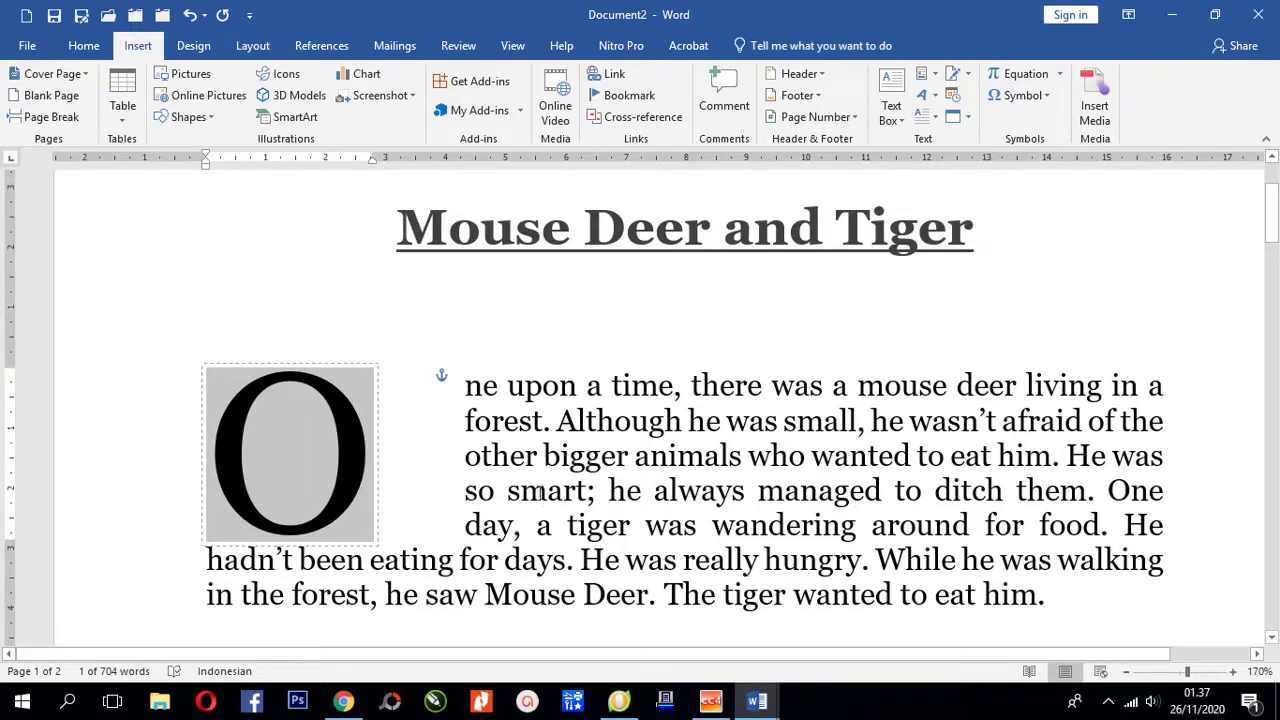
pyautogui.rightClick(520, 389)
# Set the drop cap to None so the first paragraph starts with a plain 'O'.
pyautogui.click(347, 441)
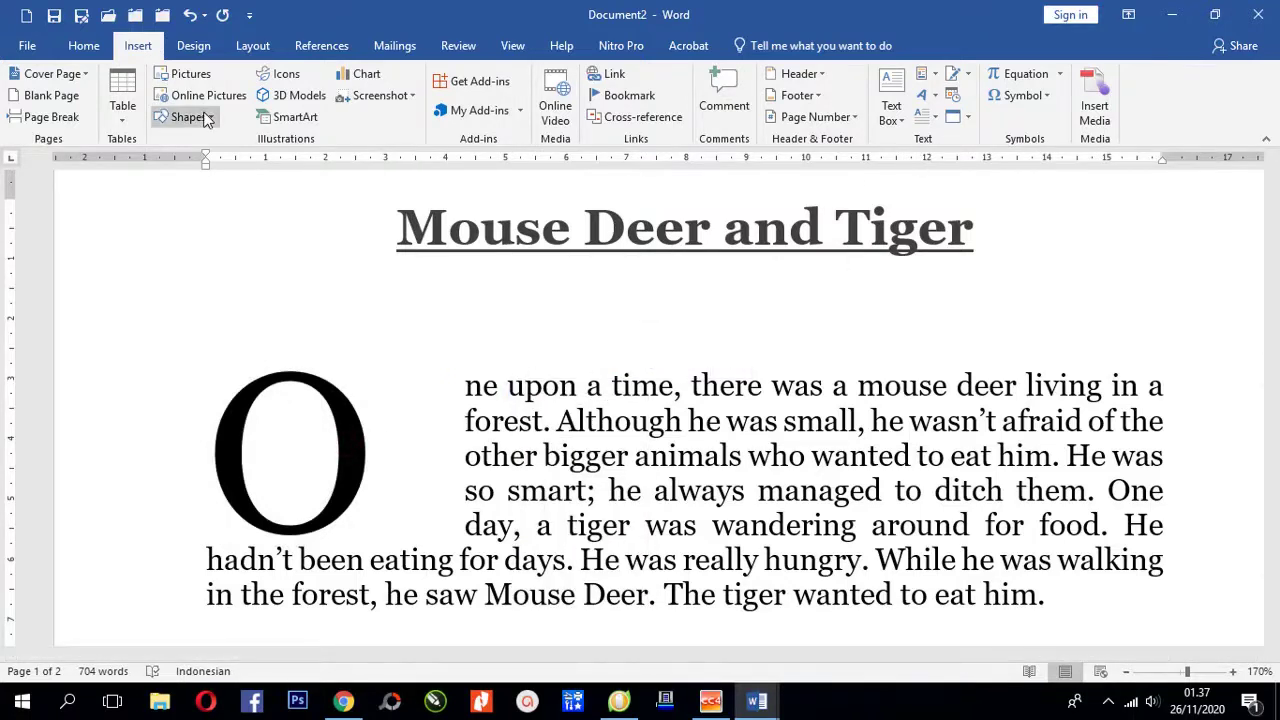
pyautogui.click(932, 118)
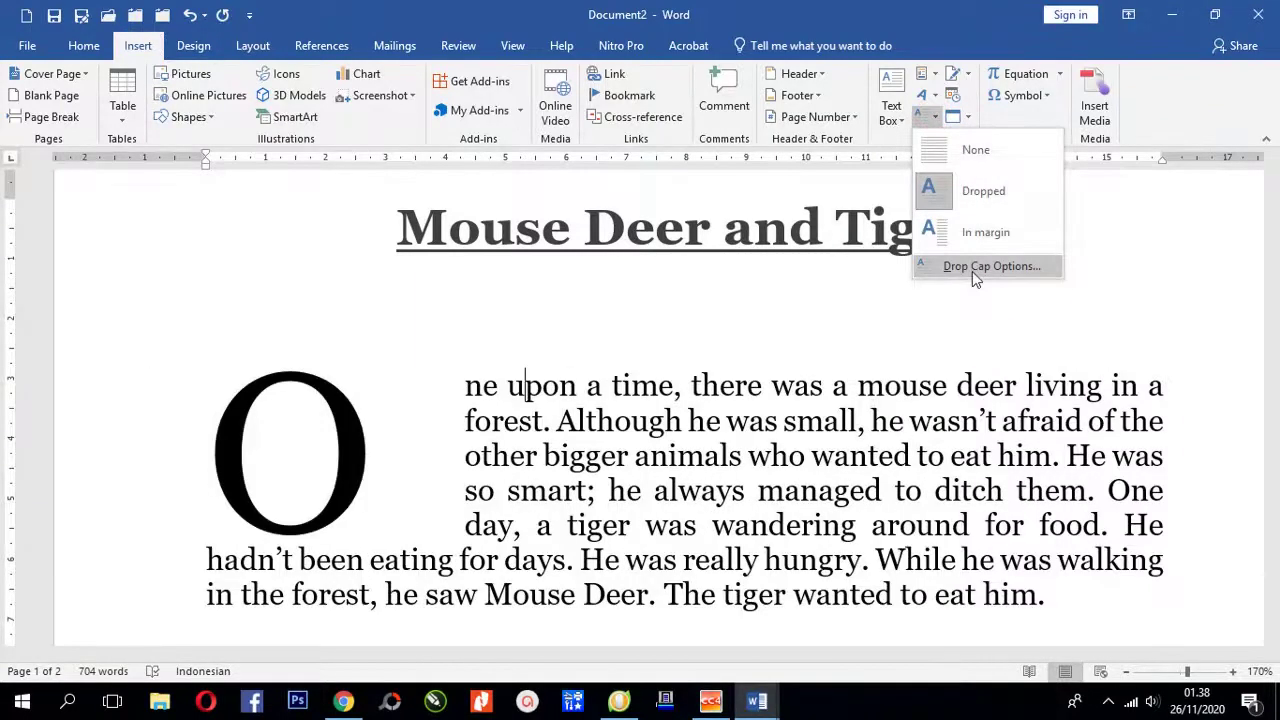
pyautogui.click(965, 156)
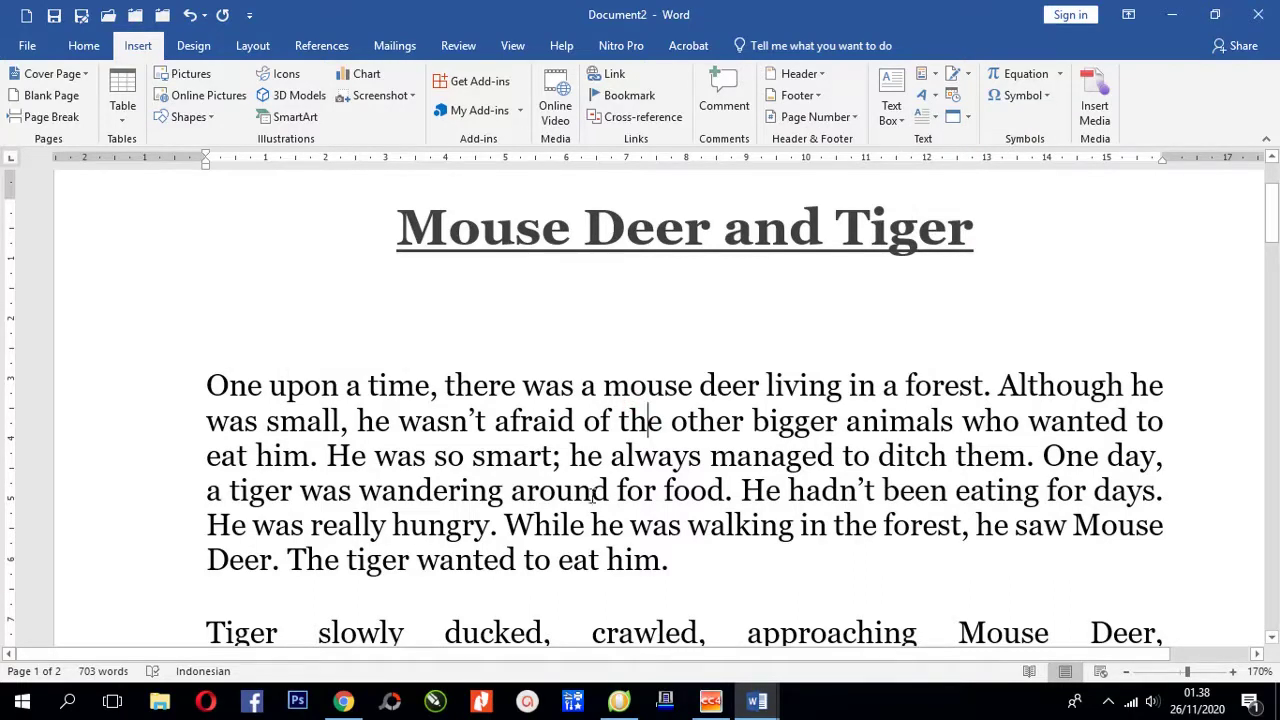
pyautogui.scroll(-1, 597, 488)
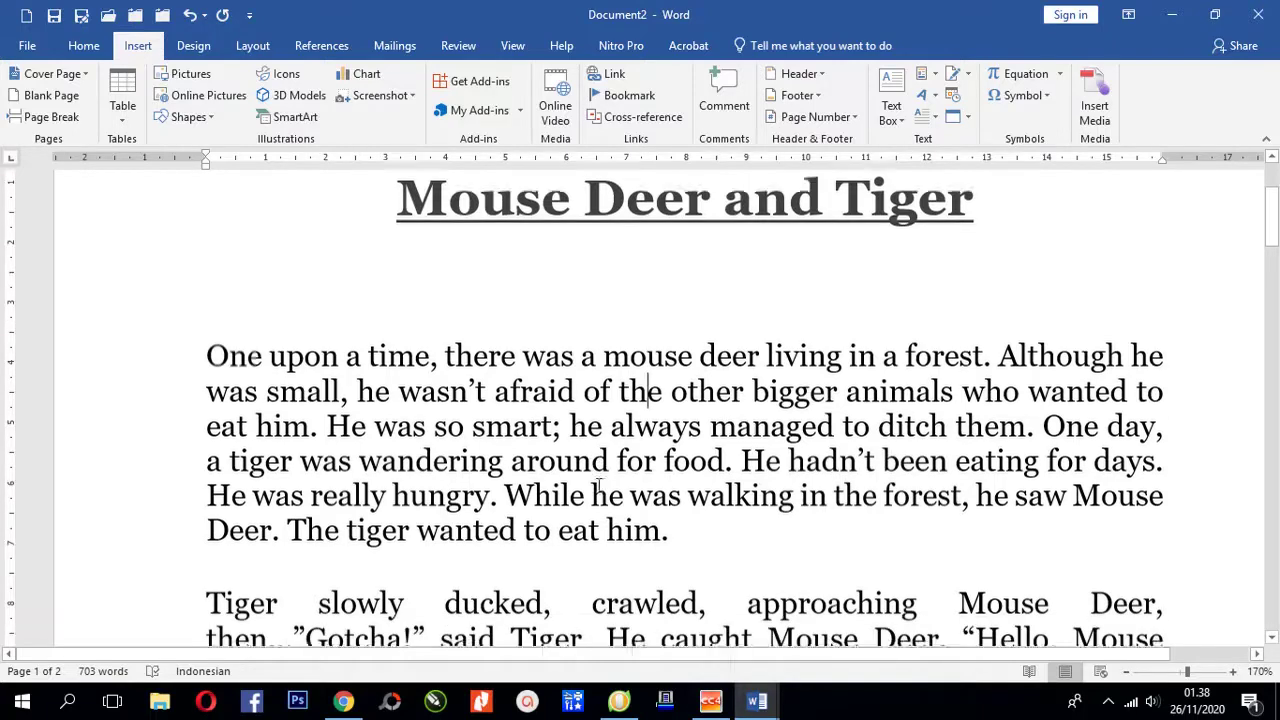